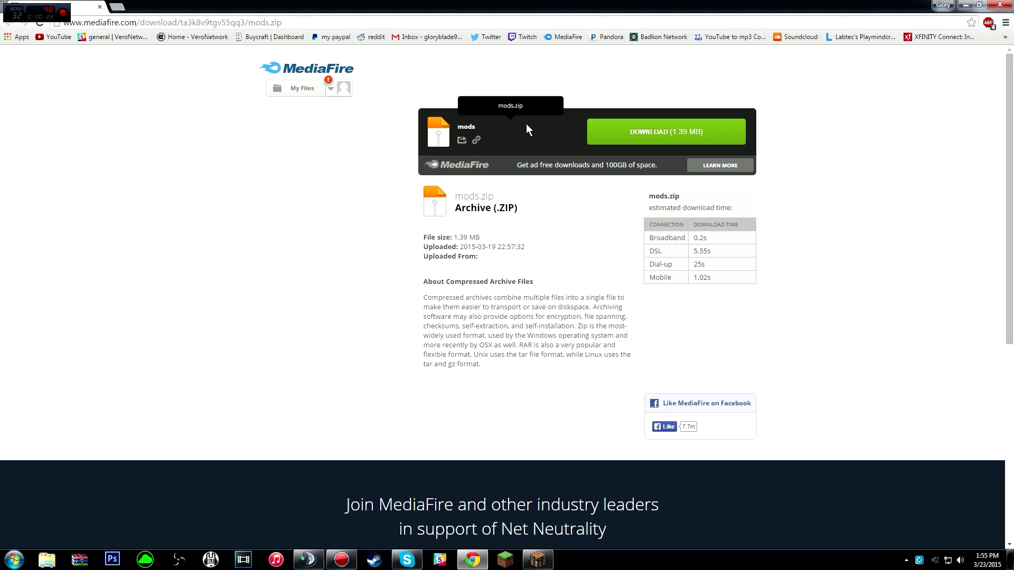
Go to the MediaFire download page for the 1.39 MB mods.zip archive in Chrome
left_click(196, 27)
Download the 1.39 MB mods.zip file from MediaFire
left_click(206, 109)
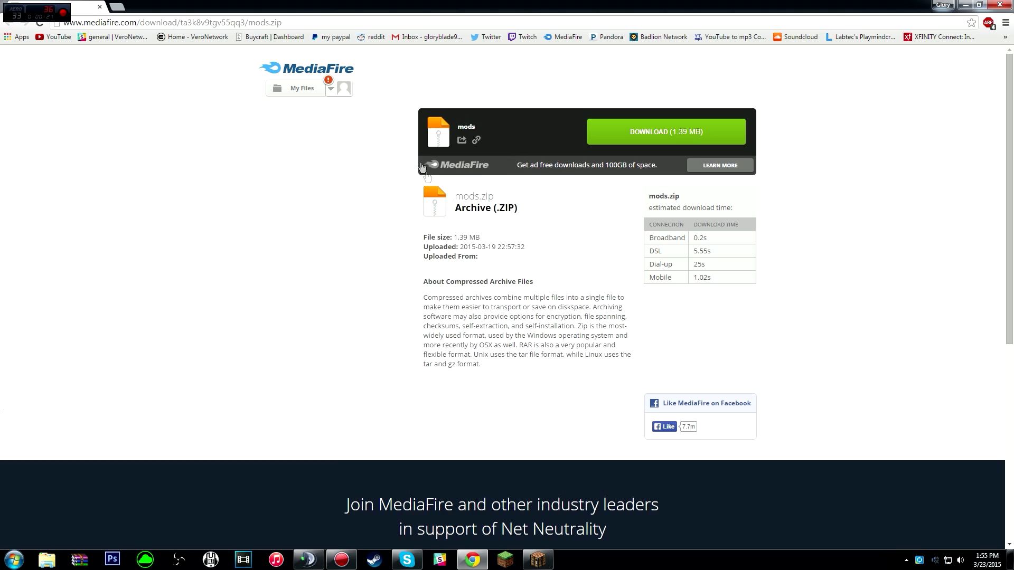
left_click(689, 137)
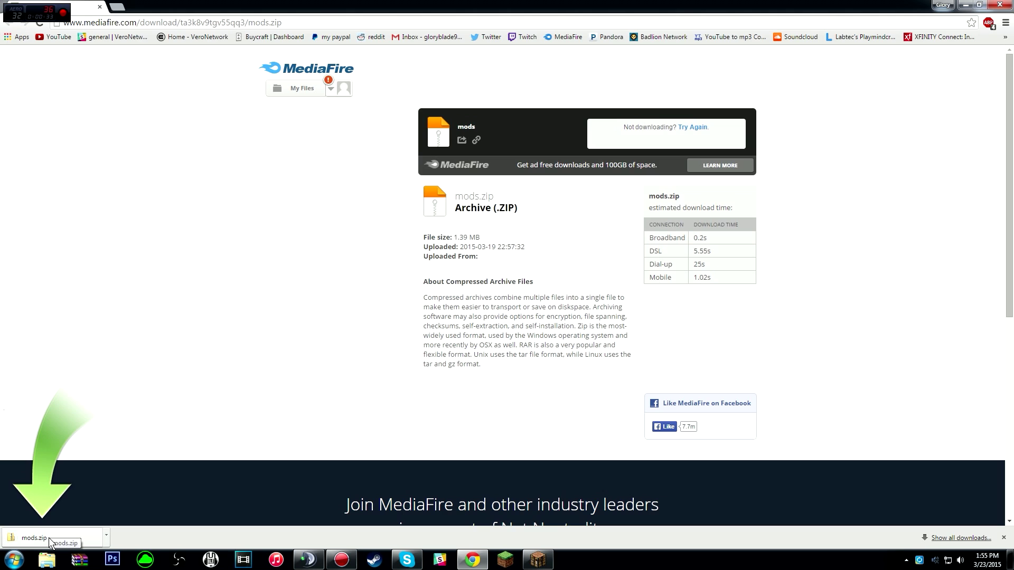
Put mods.zip on the desktop and open the archive
left_click_drag(50, 542, 170, 240)
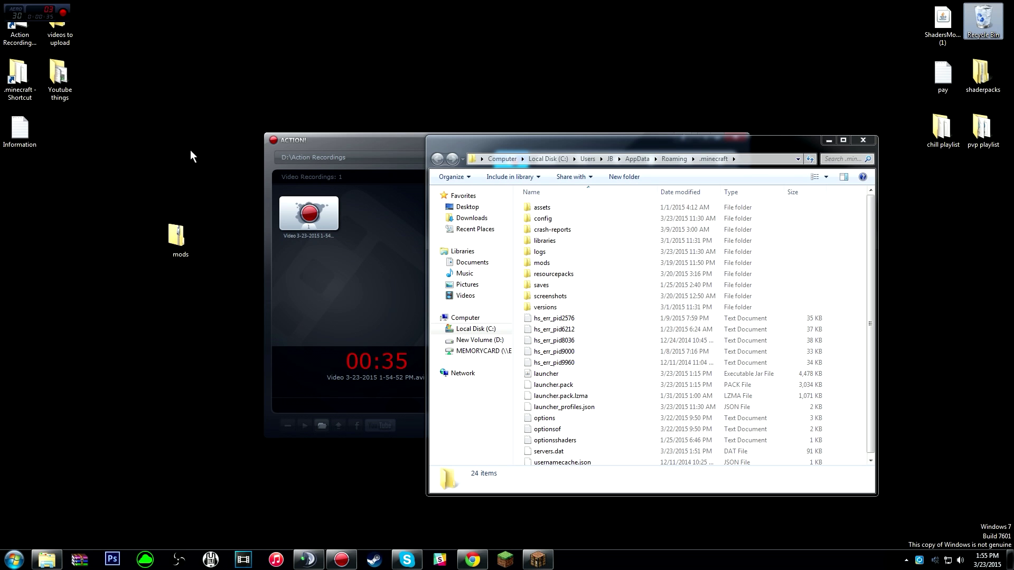
left_click(169, 238)
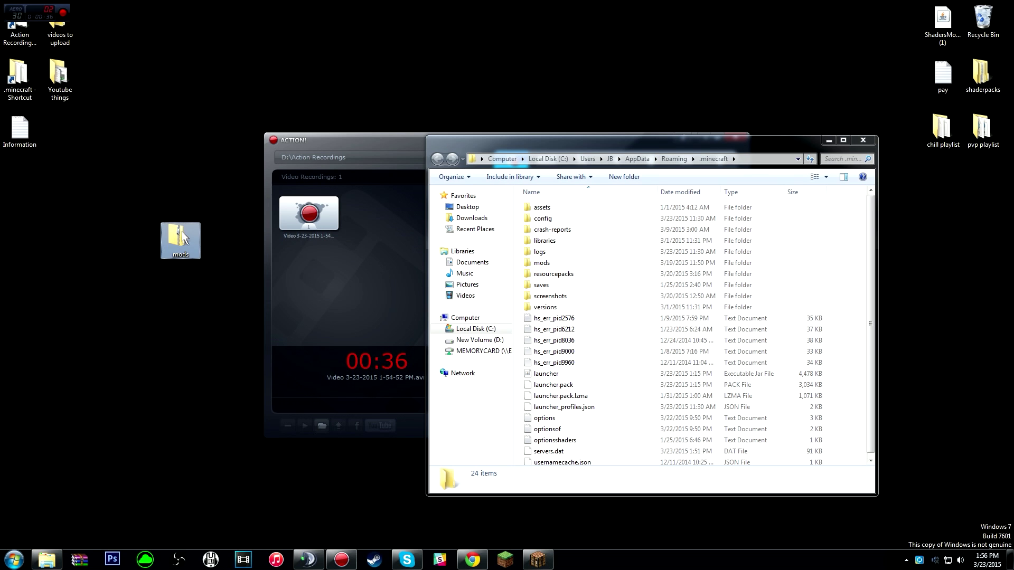
left_click(543, 262)
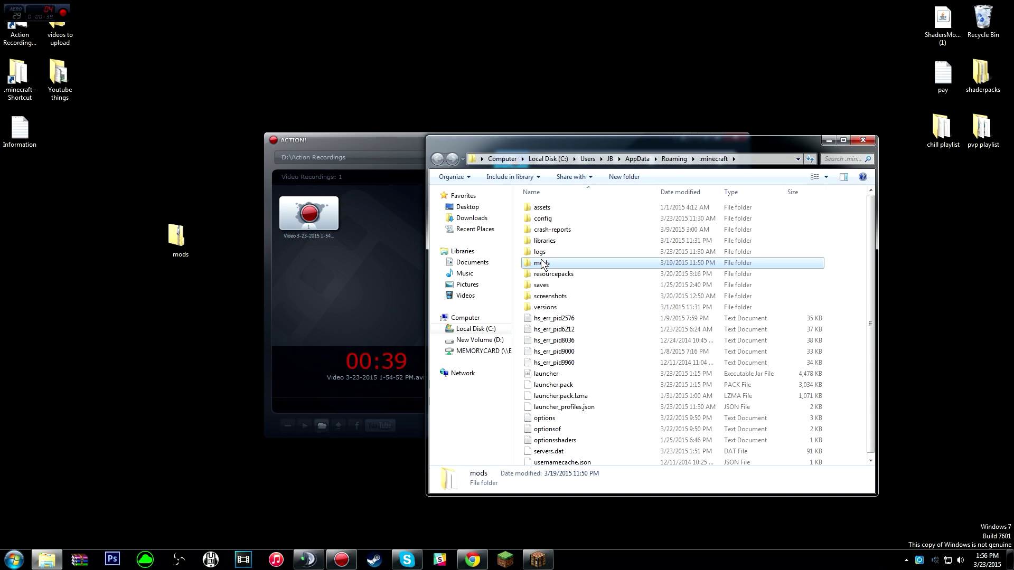
double_click(171, 243)
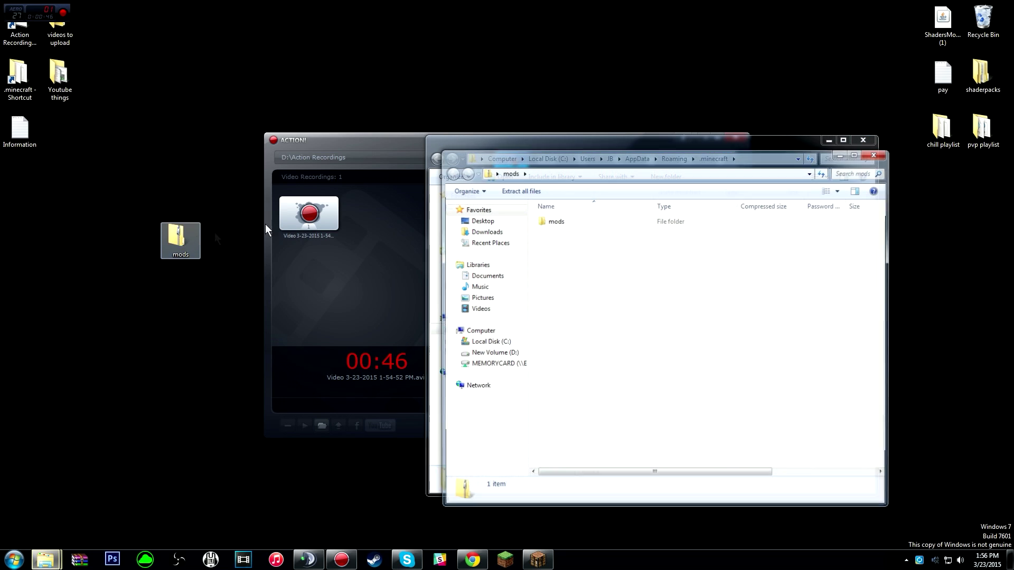
Place the archive window beside the .minecraft window, both showing their mods folders
mouse_move(573, 148)
left_mouse_down()
mouse_move(133, 147)
mouse_move(148, 147)
left_mouse_up()
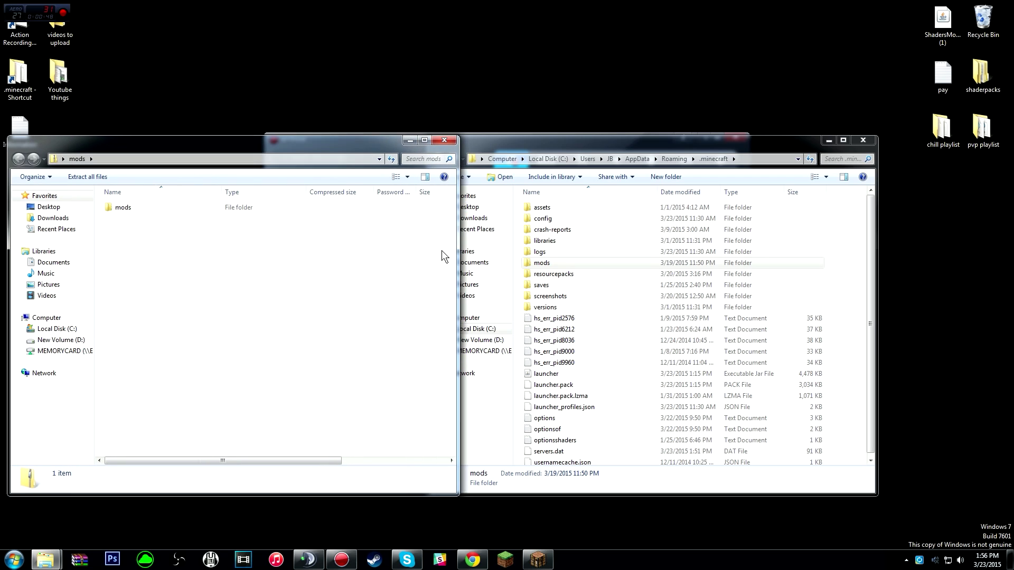
left_click(542, 264)
left_click(166, 206)
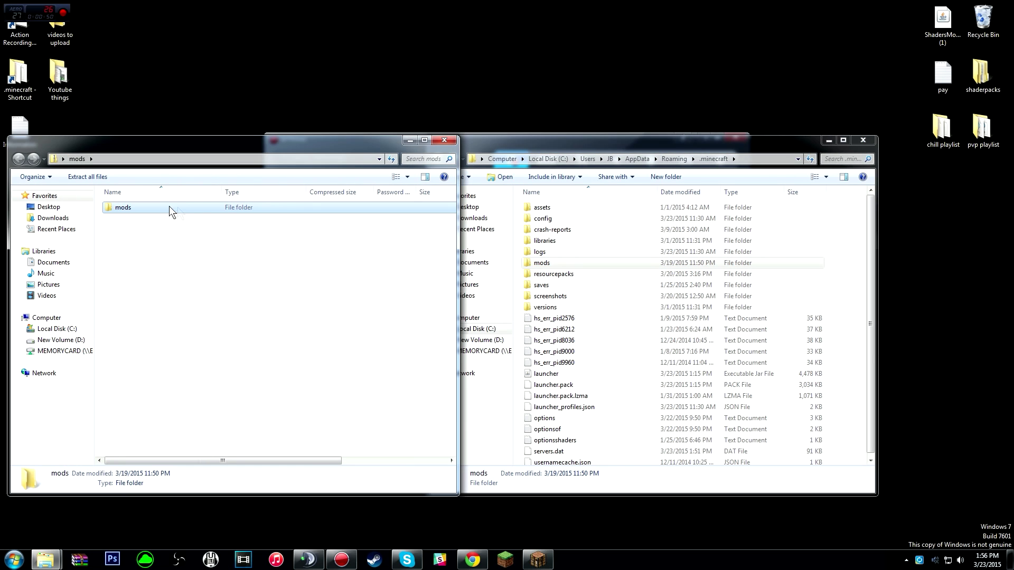
left_click(583, 261)
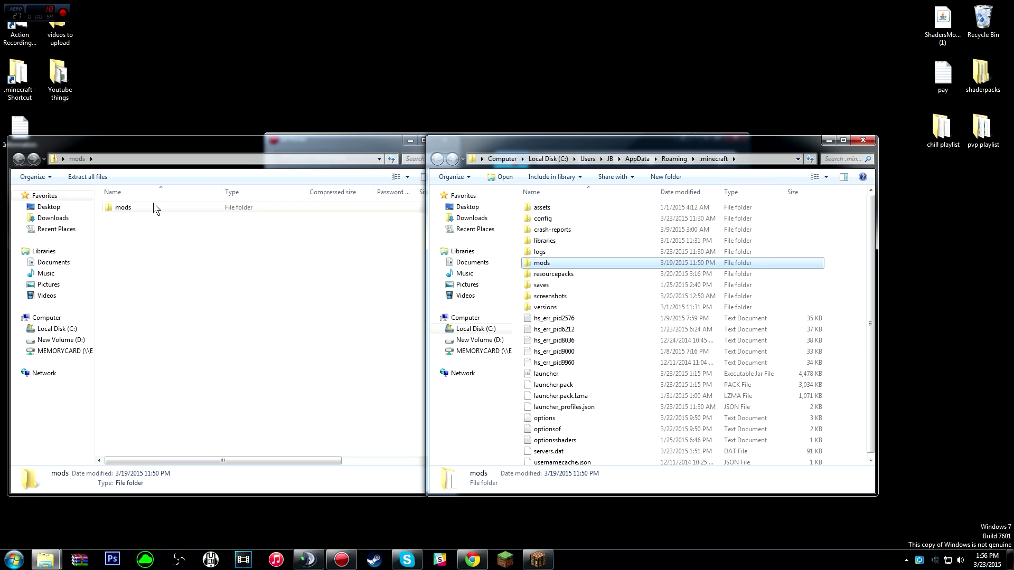
left_click_drag(322, 145, 263, 138)
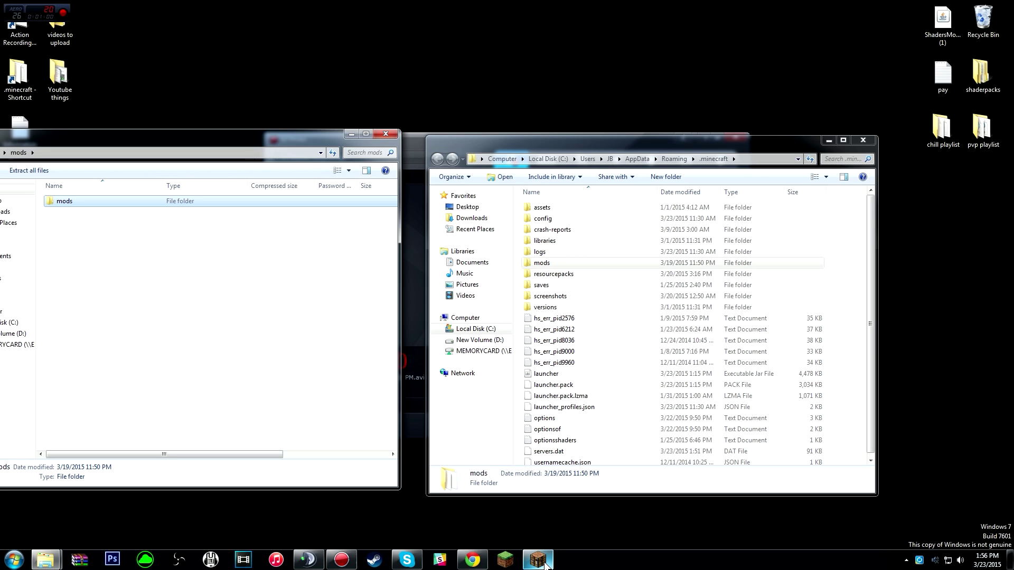
mouse_move(545, 563)
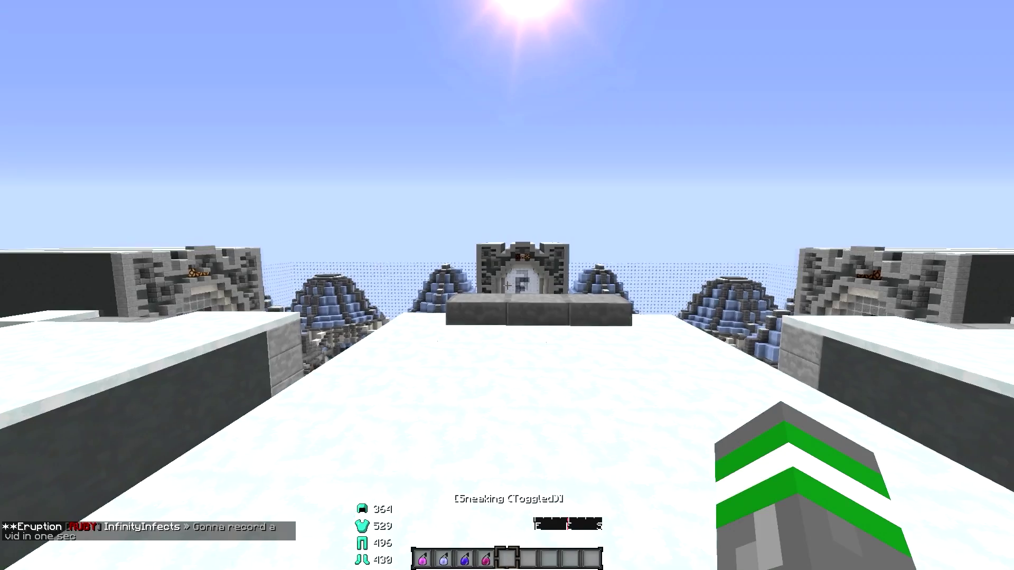
In Minecraft, type the ArmorStatus command into chat
type("/armor")
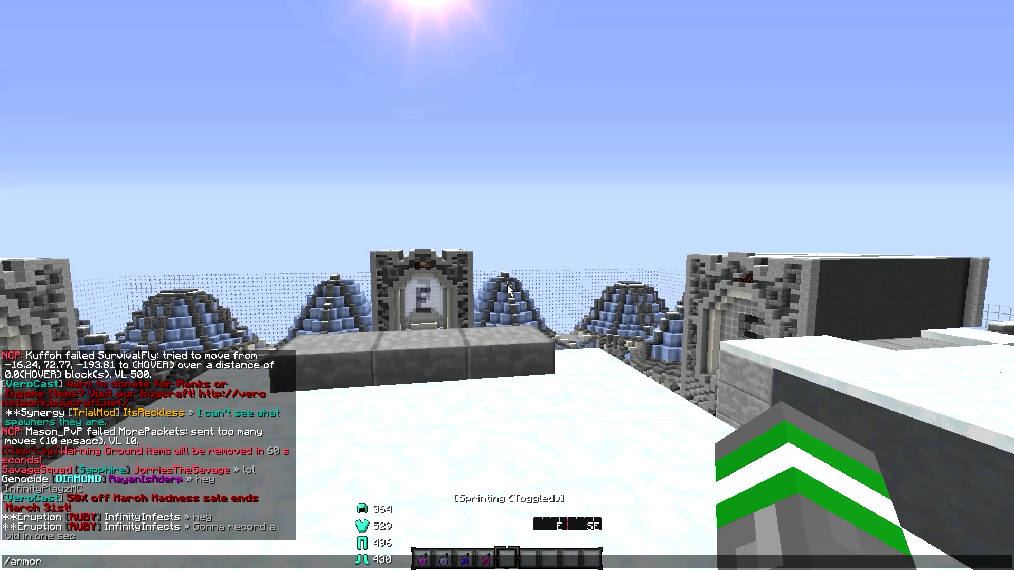
type("status")
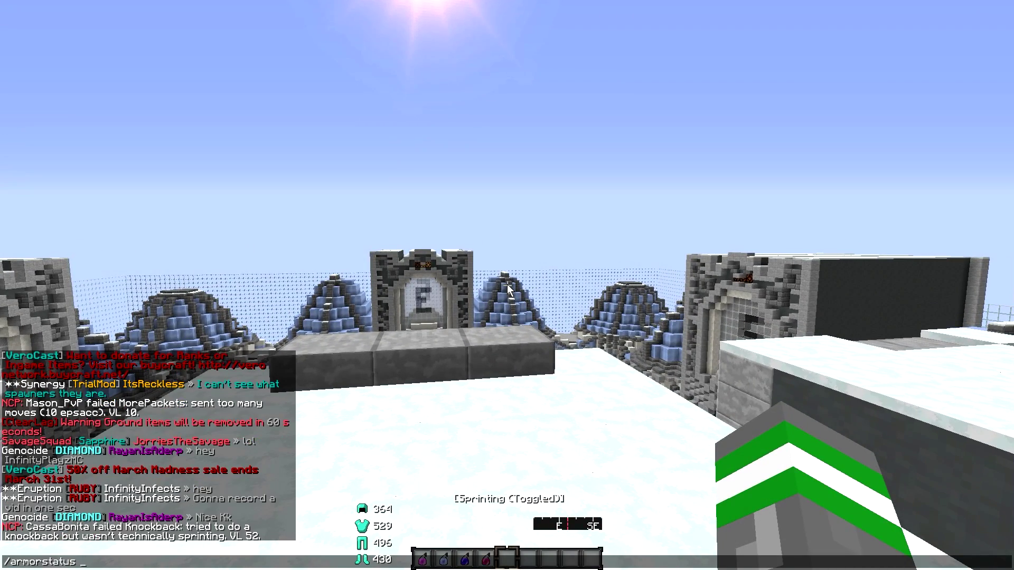
type("g")
Open the ArmorStatus config and make a first edit to the Horizontal HUD Offset
key("Return")
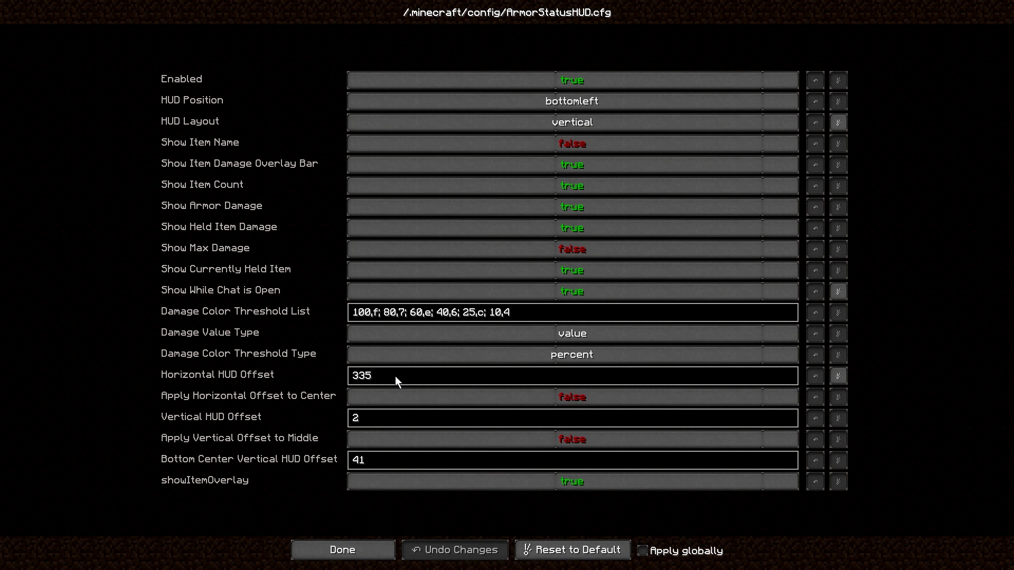
key("BackSpace")
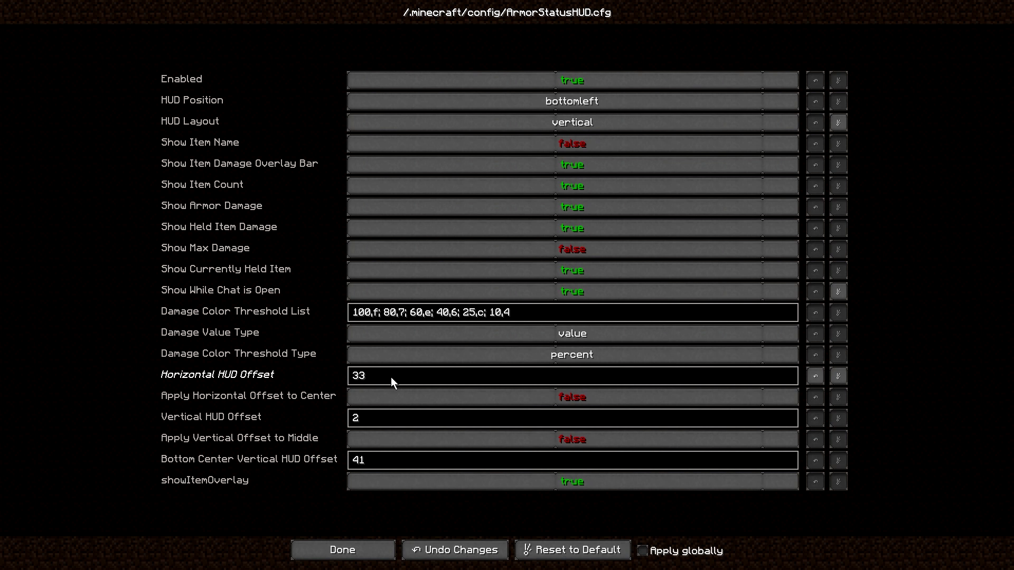
type("00")
left_click(333, 550)
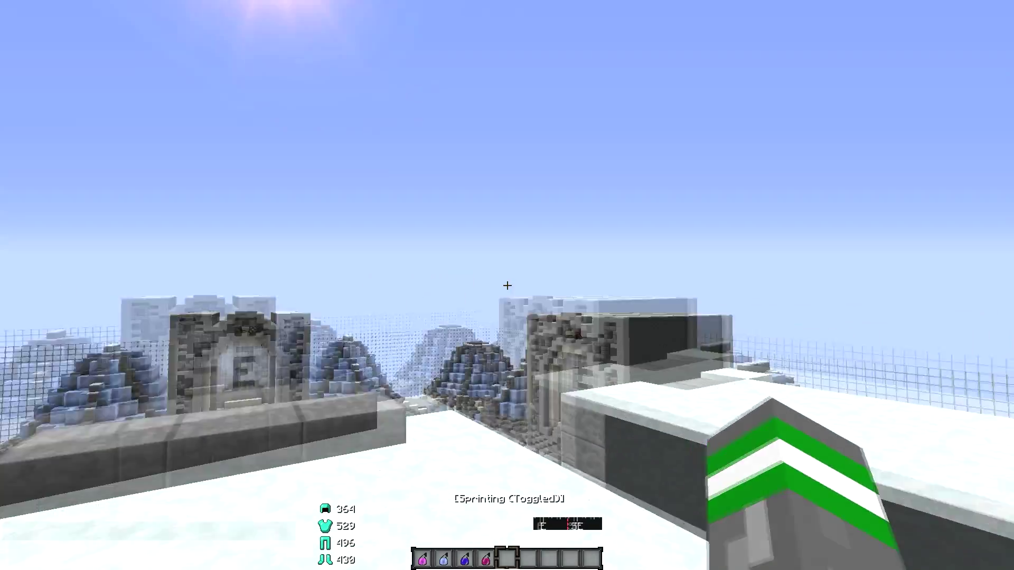
Rerun the ArmorStatus config command and set Horizontal HUD Offset to 335
key("t")
key("Escape")
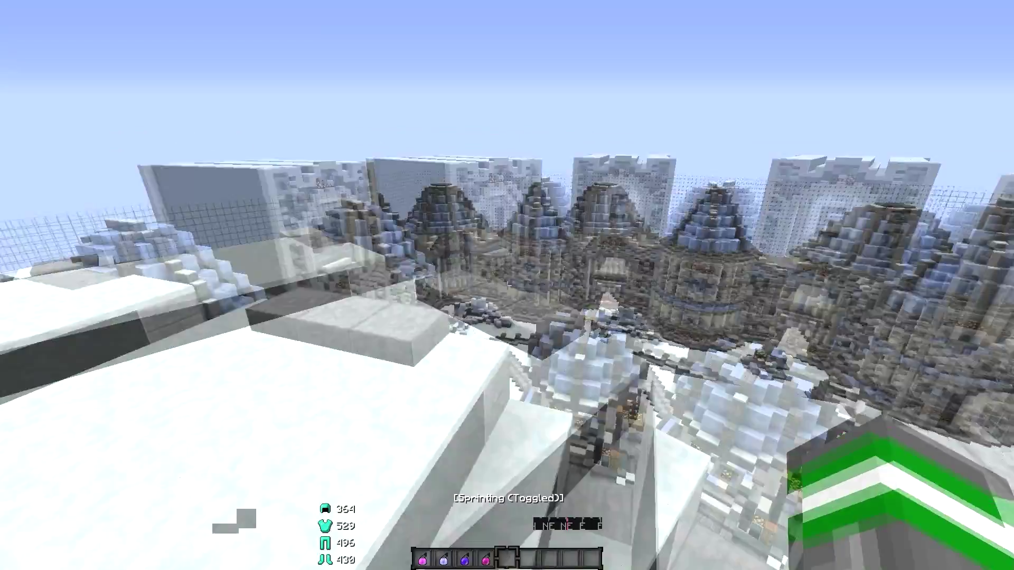
key("t")
key("Up")
key("Return")
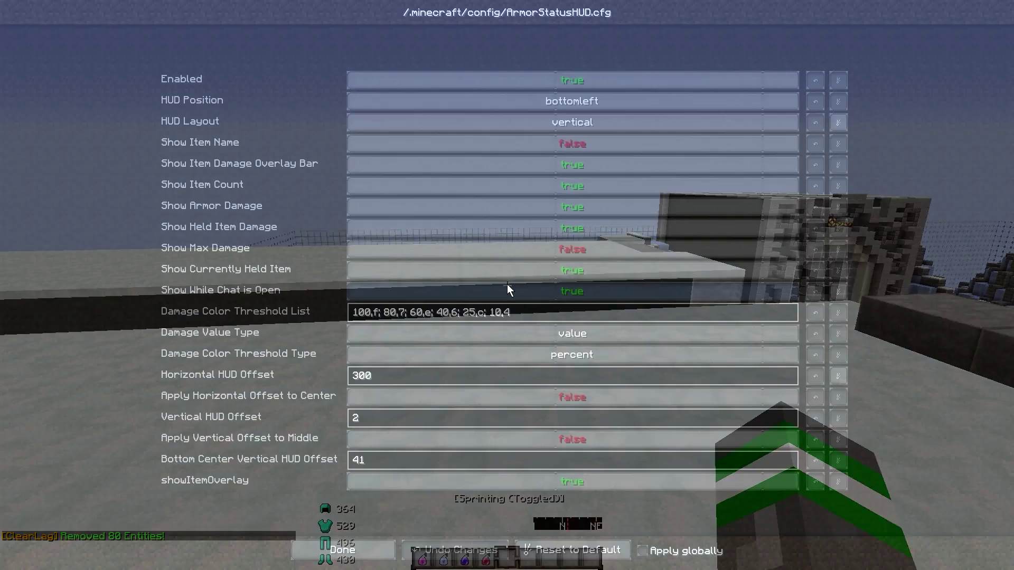
left_click(459, 375)
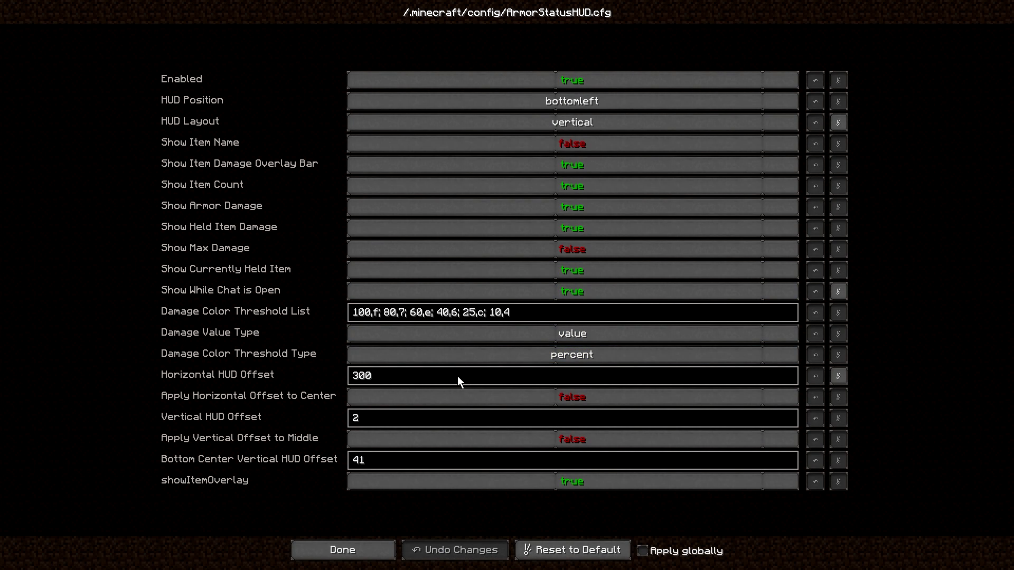
key("BackSpace")
key("BackSpace")
type("35")
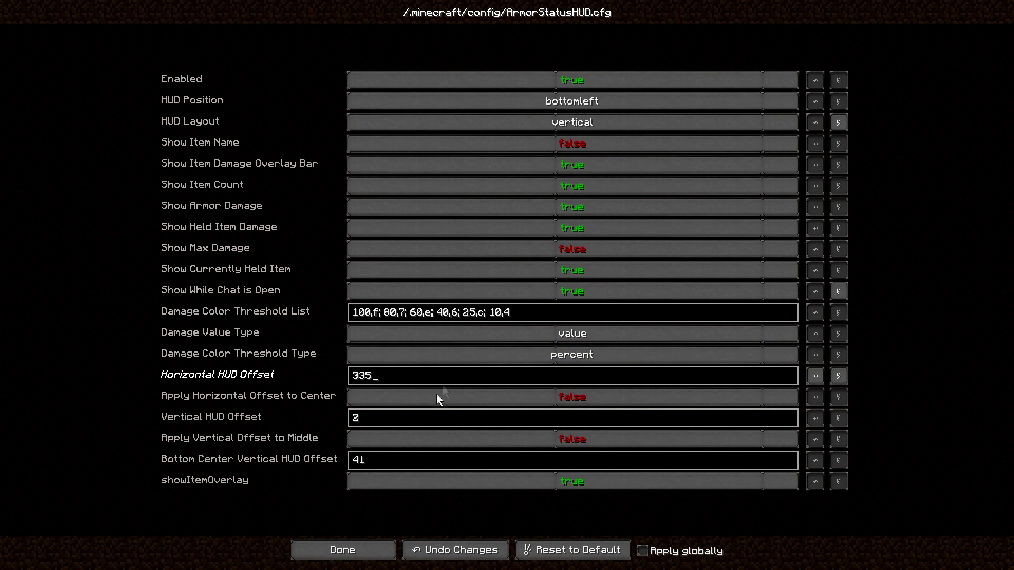
left_click(370, 545)
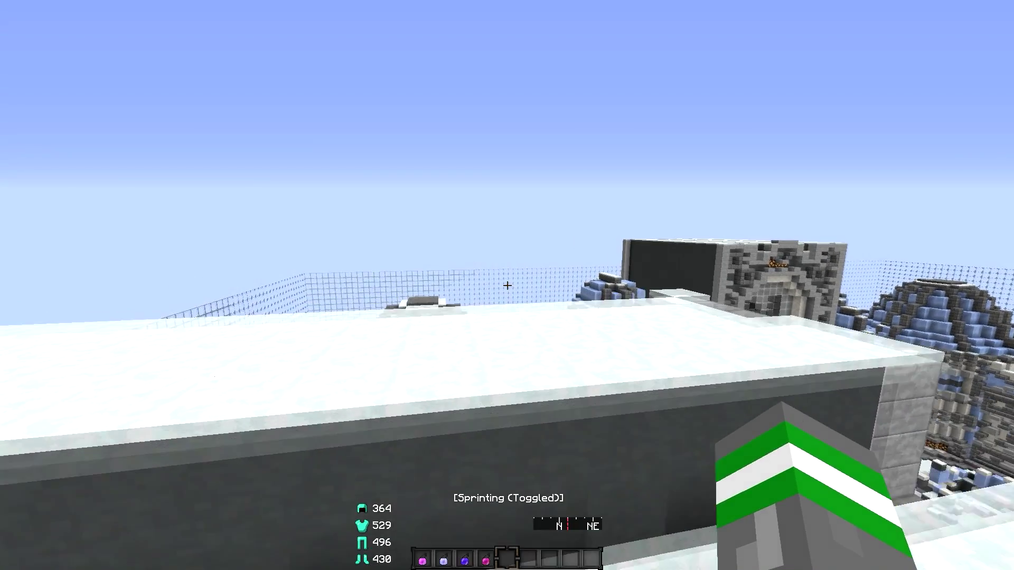
Switch to survival mode with /gm 0 and toggle sprinting on
key("w")
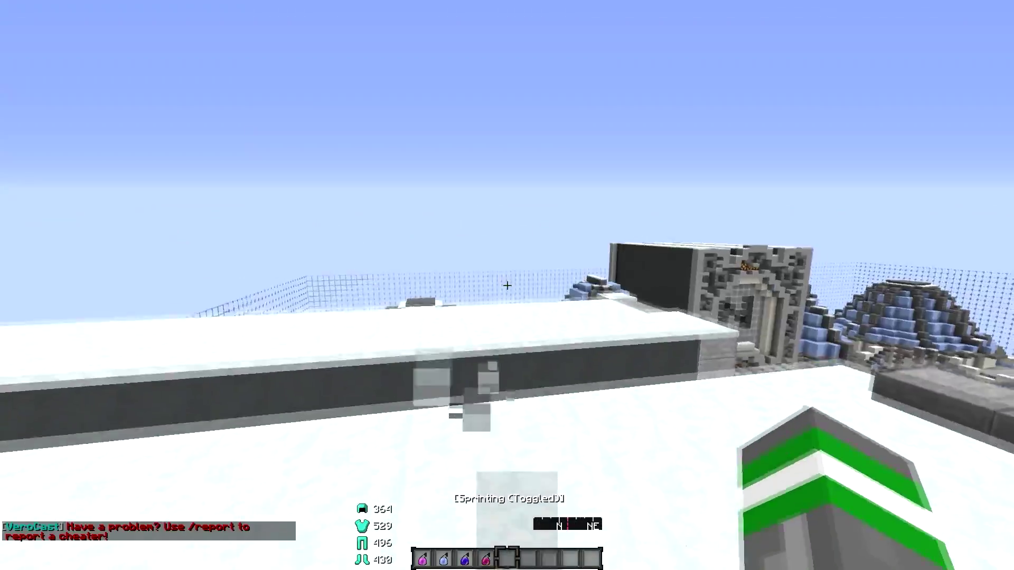
key("4")
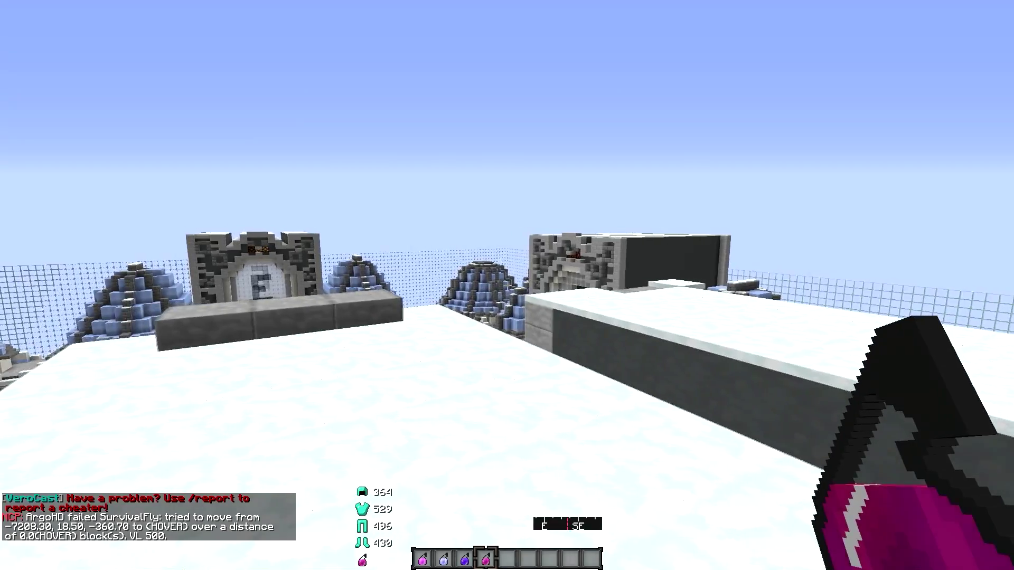
type("/gm 0")
key("Return")
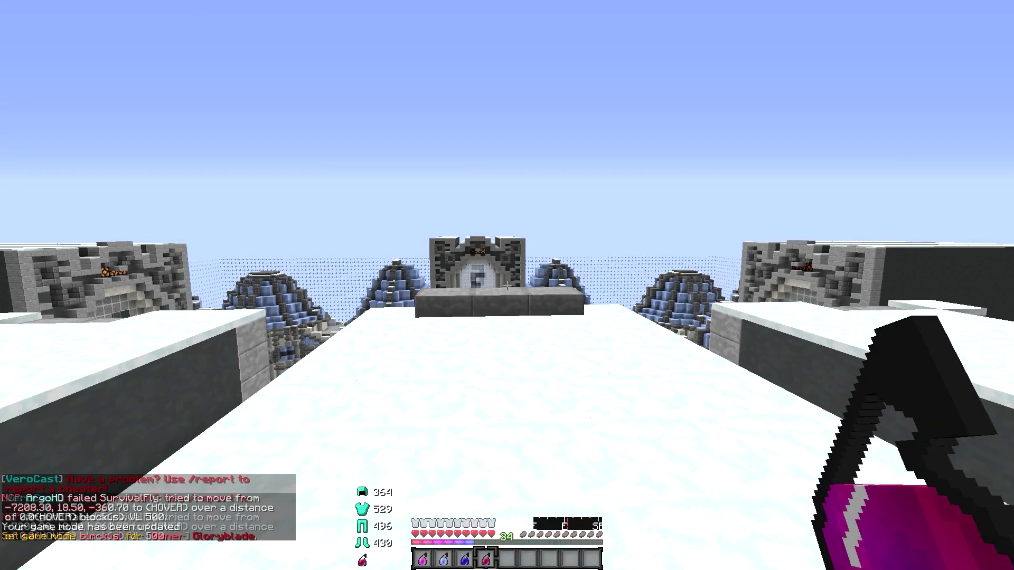
key("w")
key("ctrl")
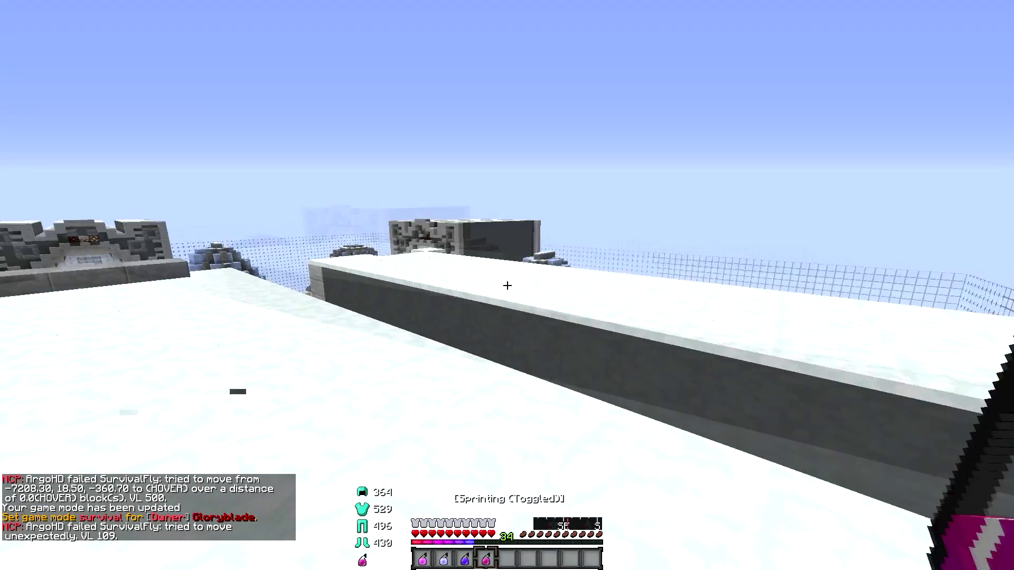
Check the ToggleSneak Settings (X Pos 430, Y Pos 468) and resume play
key("t")
key("Escape")
key("Escape")
left_click(463, 238)
left_click(452, 158)
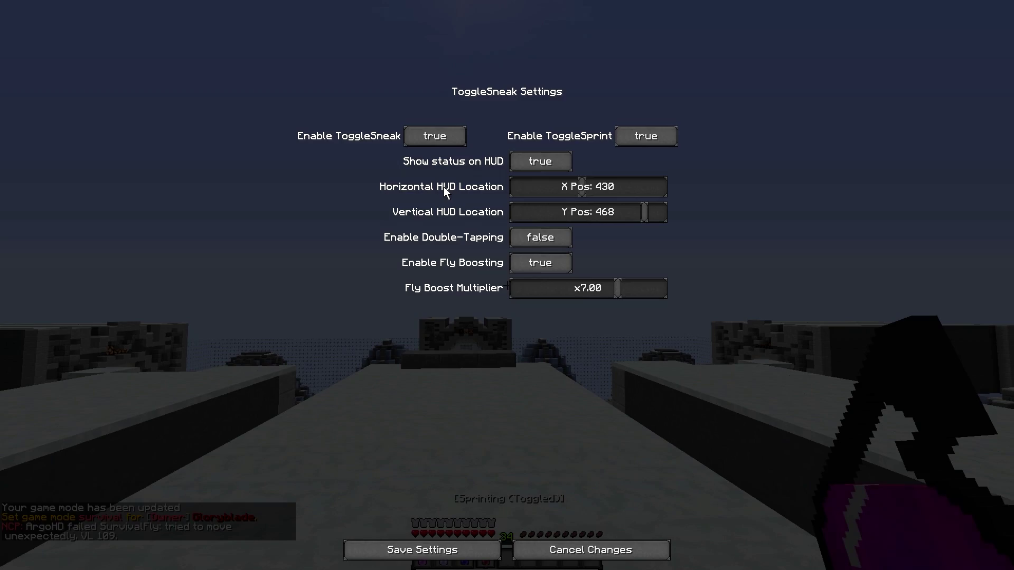
key("Escape")
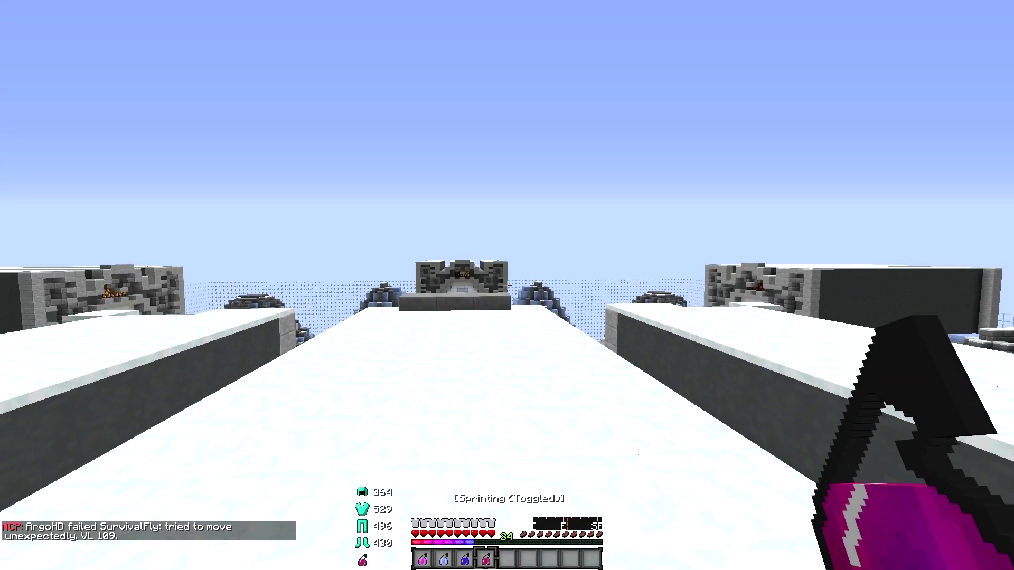
key("Escape")
key("Escape")
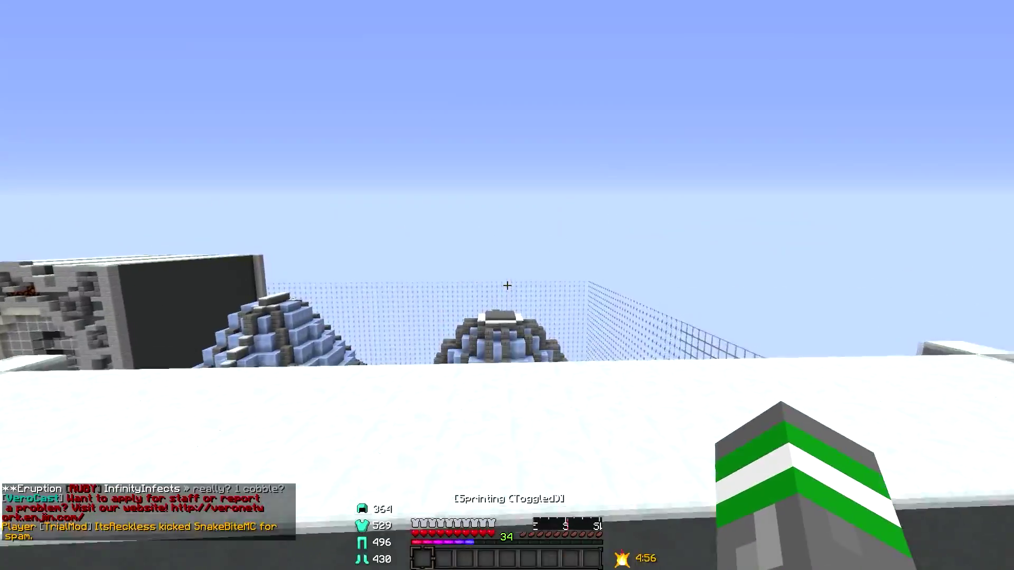
key("t")
key("Escape")
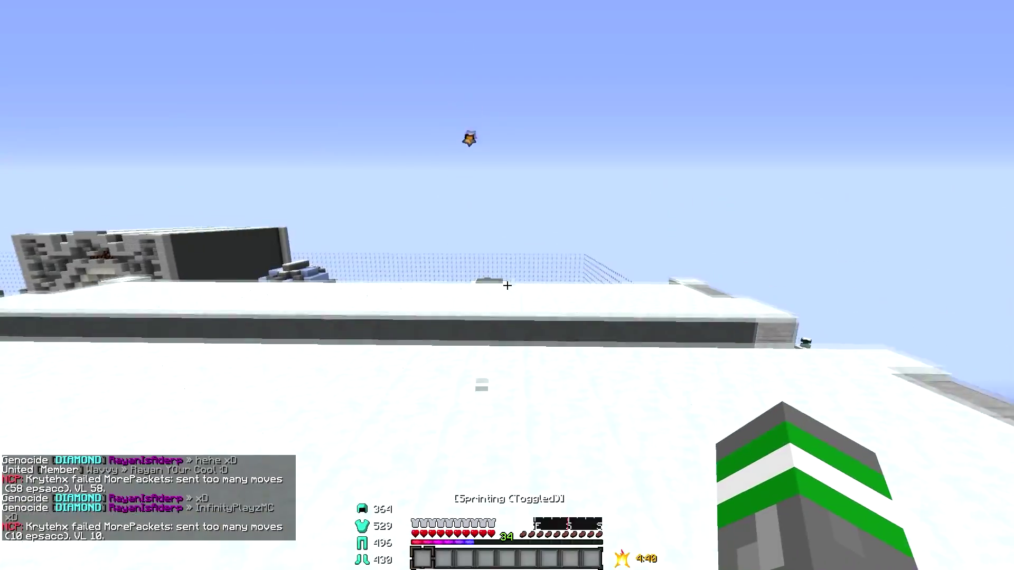
key("t")
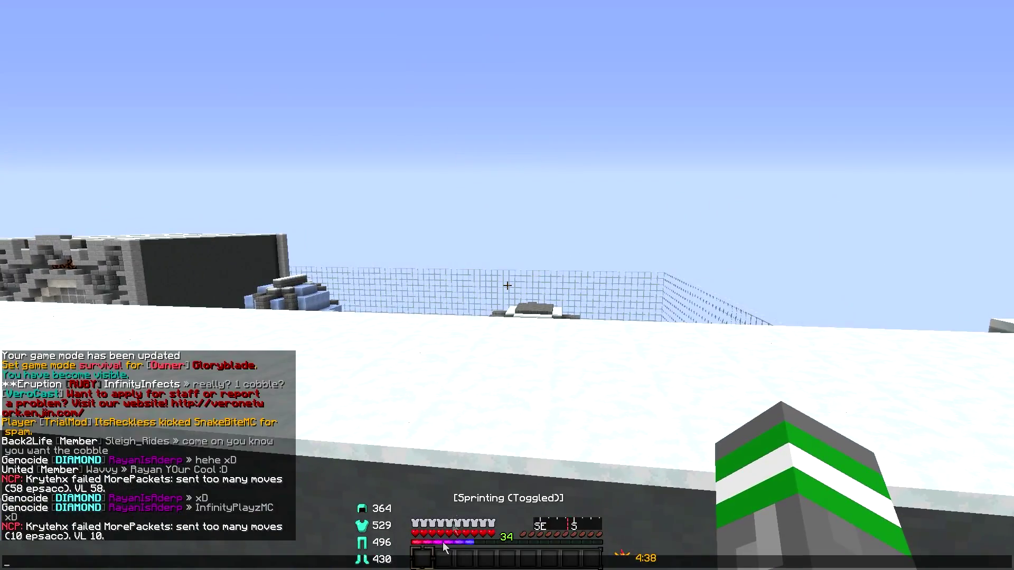
key("Escape")
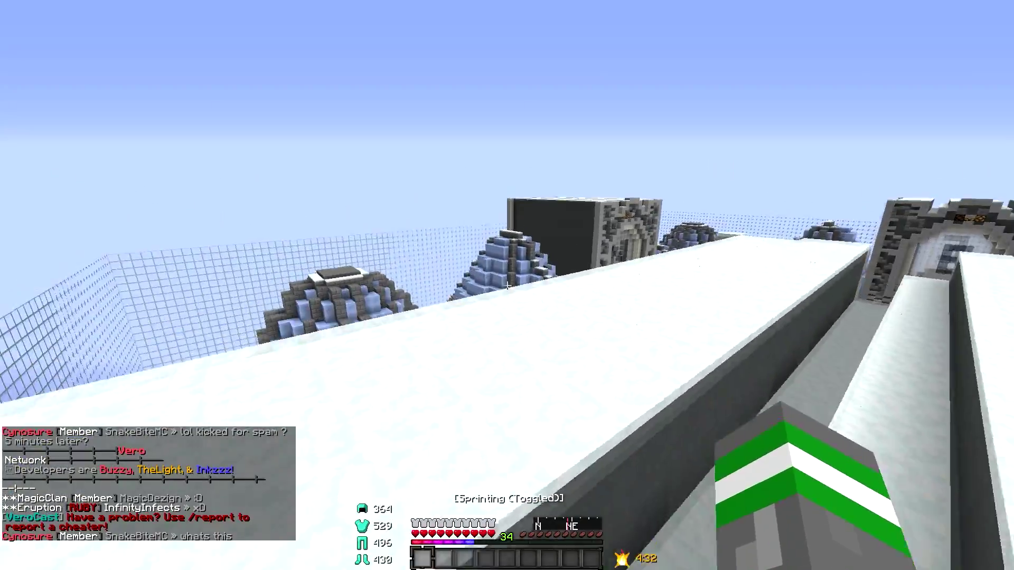
key("t")
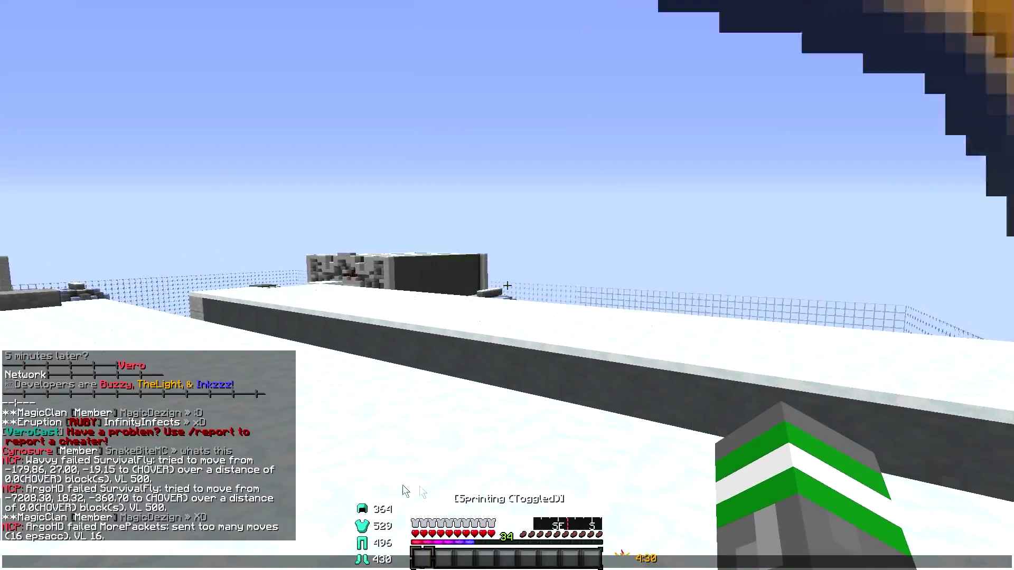
key("Escape")
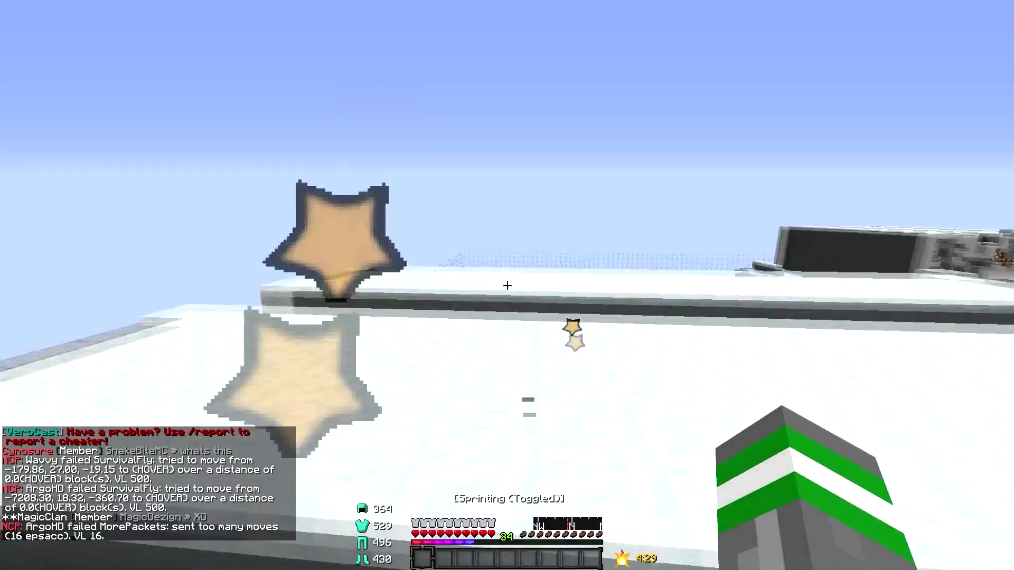